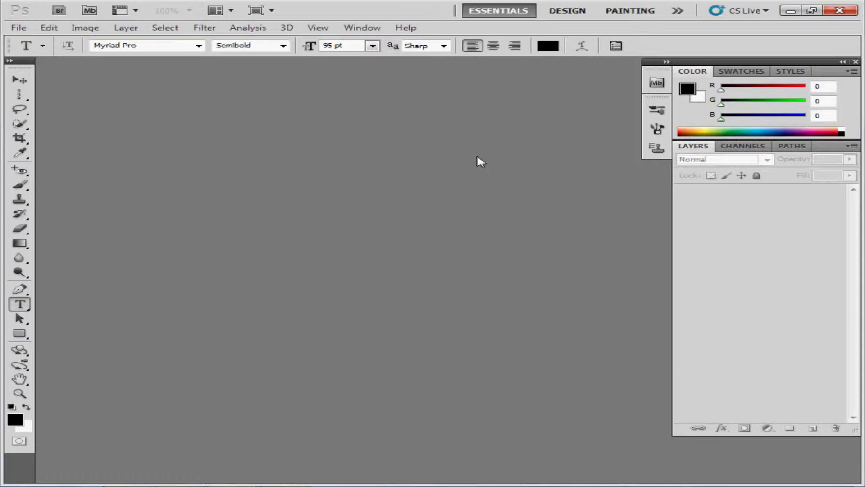
# - Open the stars TIFF file from the Chapter 08 folder of the Project Files - PS CS5 Ess folder
pyautogui.click(18, 28)
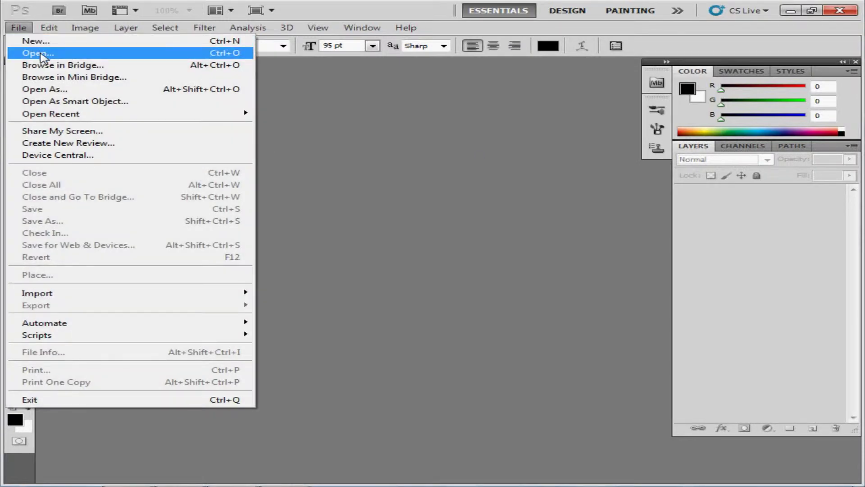
pyautogui.click(39, 53)
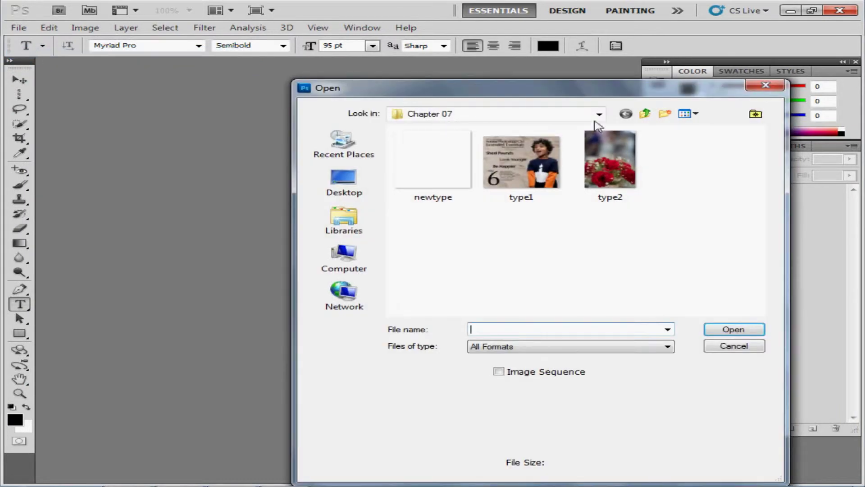
pyautogui.click(599, 114)
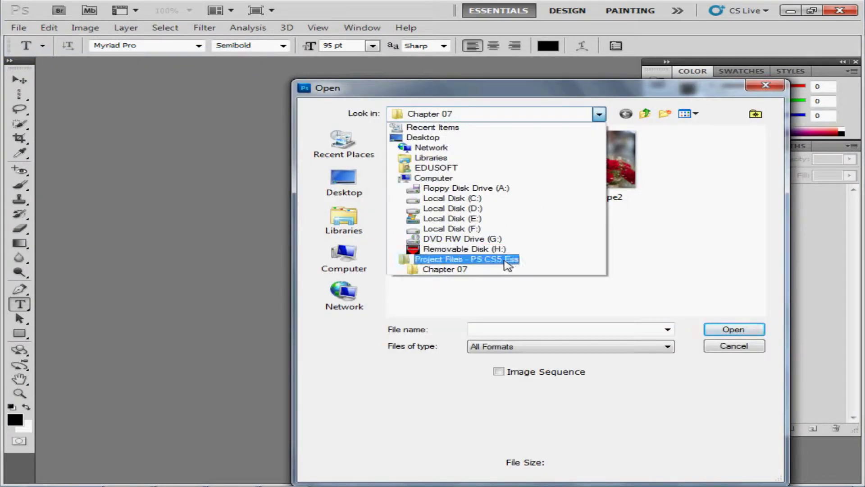
pyautogui.click(505, 260)
pyautogui.doubleClick(466, 232)
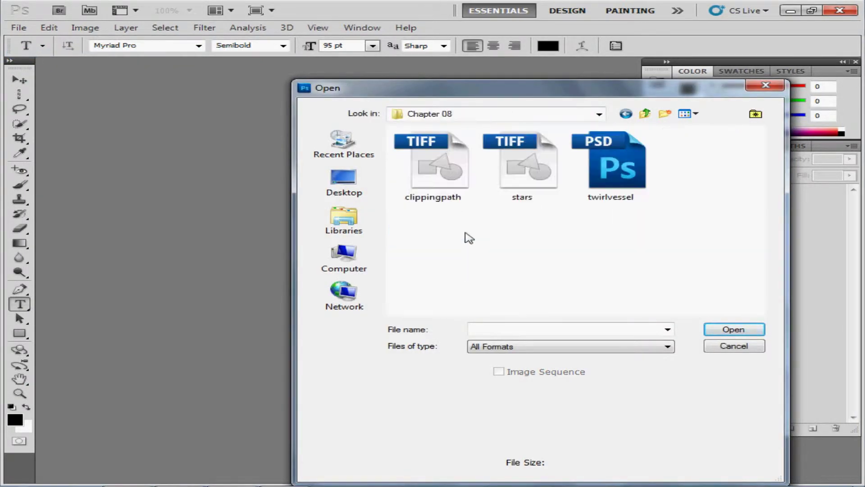
pyautogui.doubleClick(535, 193)
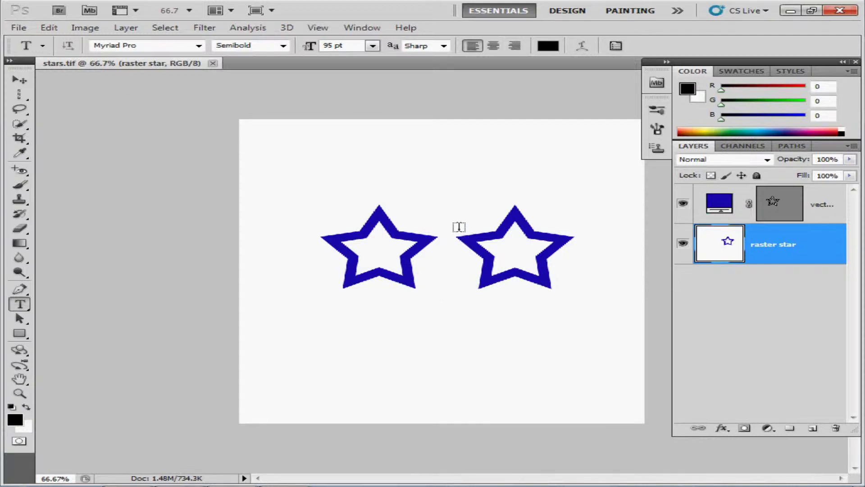
# - Resize the image to 1440 pixels wide with constrained proportions and Bicubic resampling
pyautogui.click(86, 30)
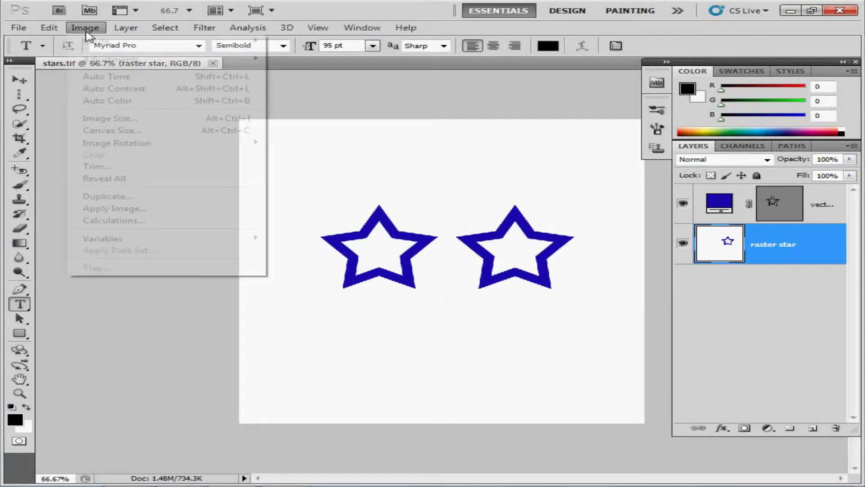
pyautogui.click(128, 121)
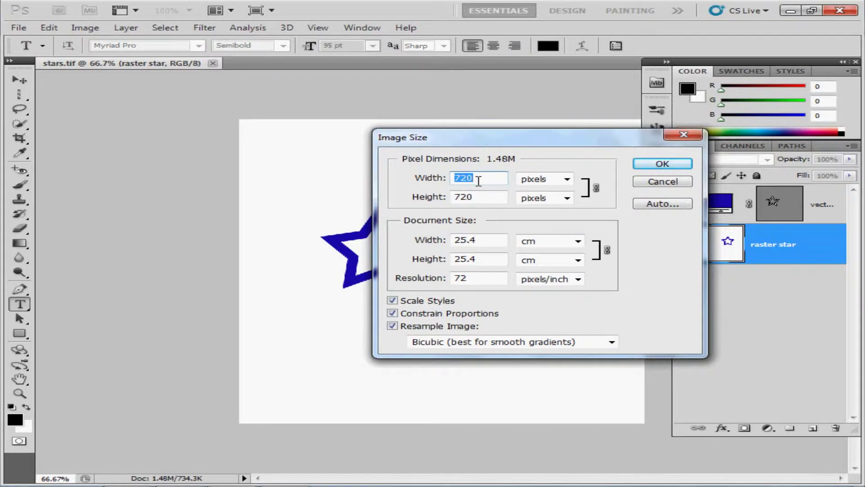
pyautogui.write('1')
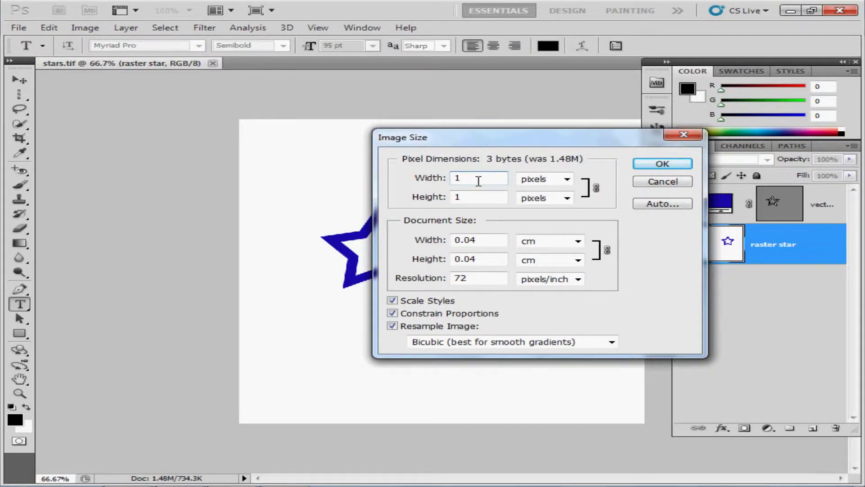
pyautogui.write('440')
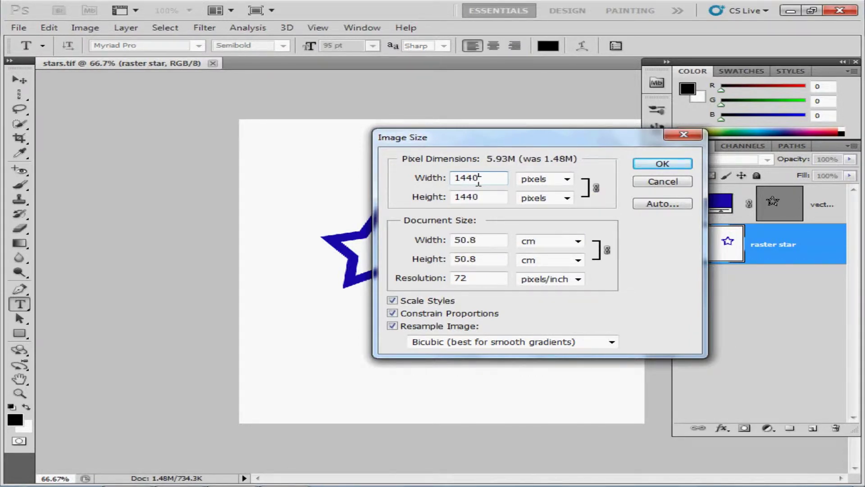
pyautogui.click(662, 165)
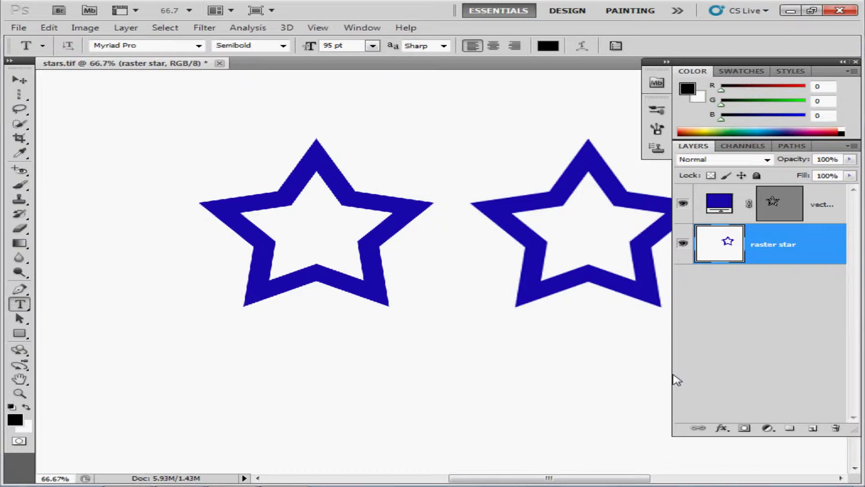
# - Compare the edge sharpness of the vector star and the raster star at 100% magnification
pyautogui.hotkey('ctrl', '+')
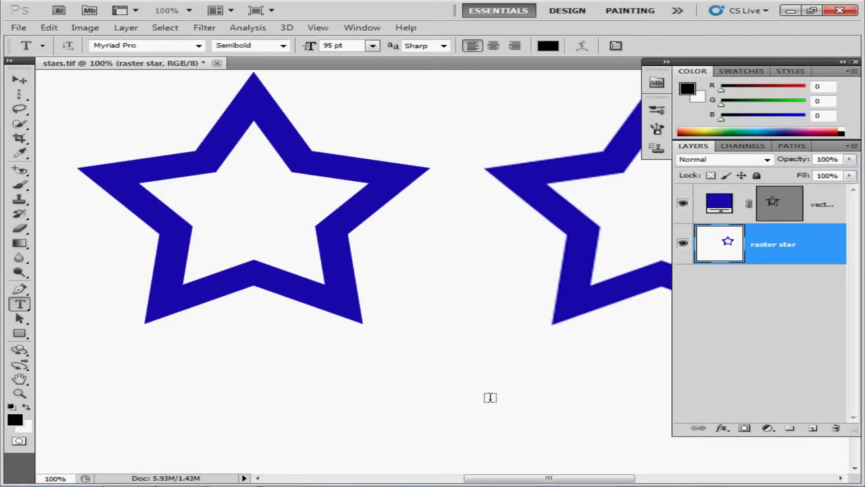
pyautogui.moveTo(518, 479); pyautogui.dragTo(542, 480)
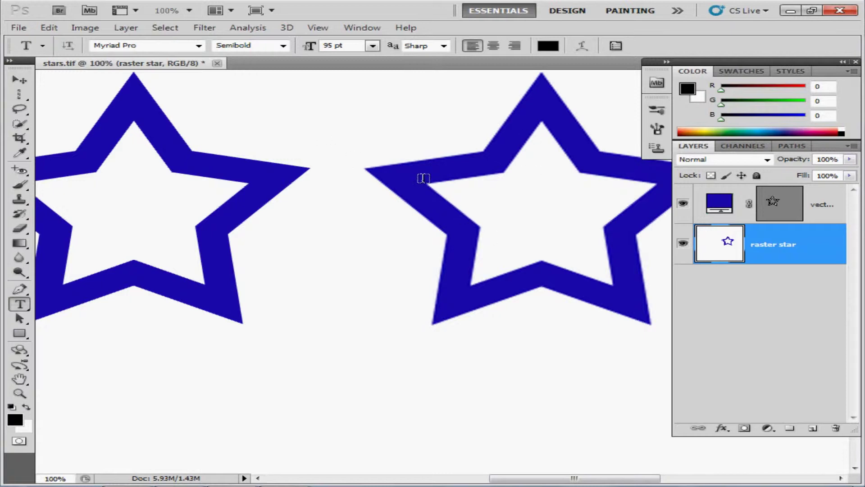
pyautogui.hotkey('ctrl', '-')
pyautogui.hotkey('ctrl', '-')
pyautogui.hotkey('ctrl', '-')
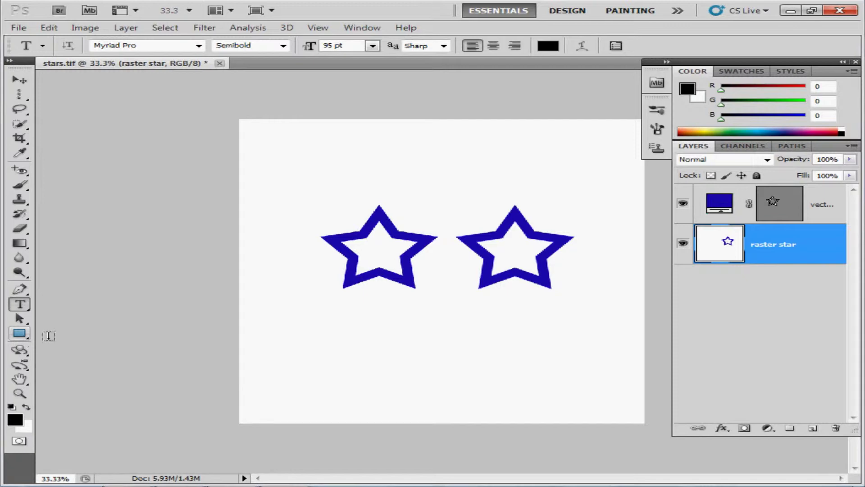
# - Hide both star layers so the canvas is empty
pyautogui.click(684, 244)
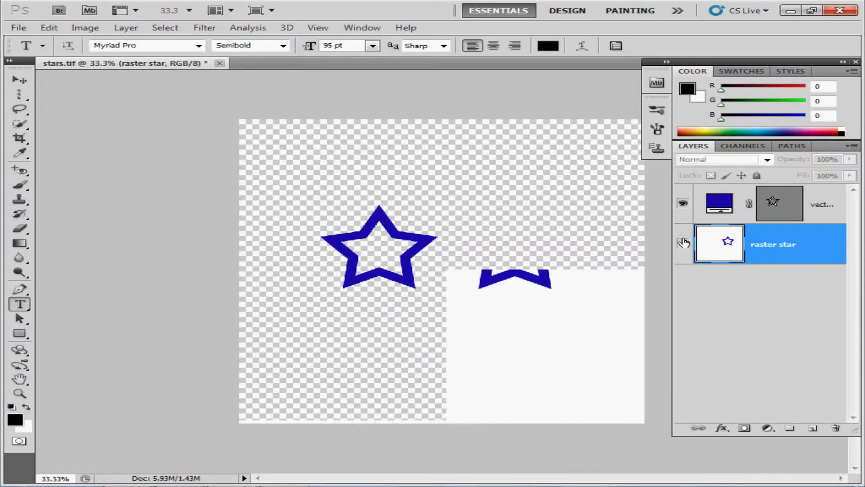
pyautogui.click(683, 203)
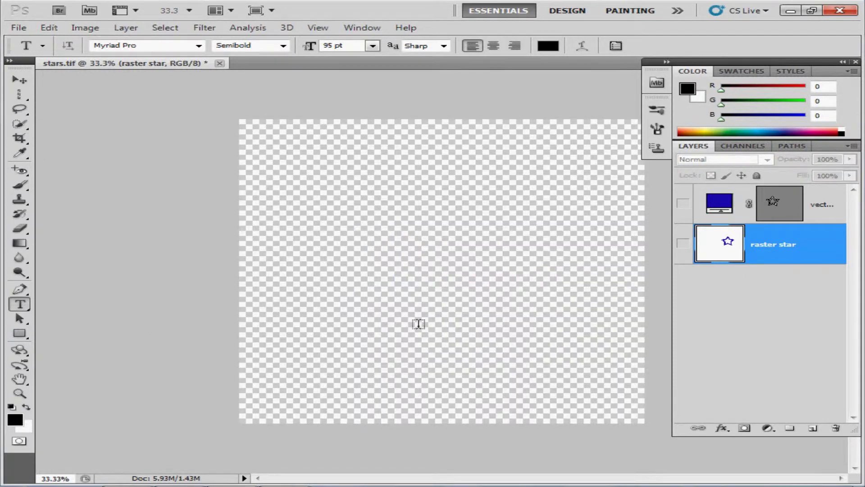
# - Draw a black five-sided polygon as a new shape layer in the upper middle of the canvas, inside its edges
pyautogui.click(20, 334)
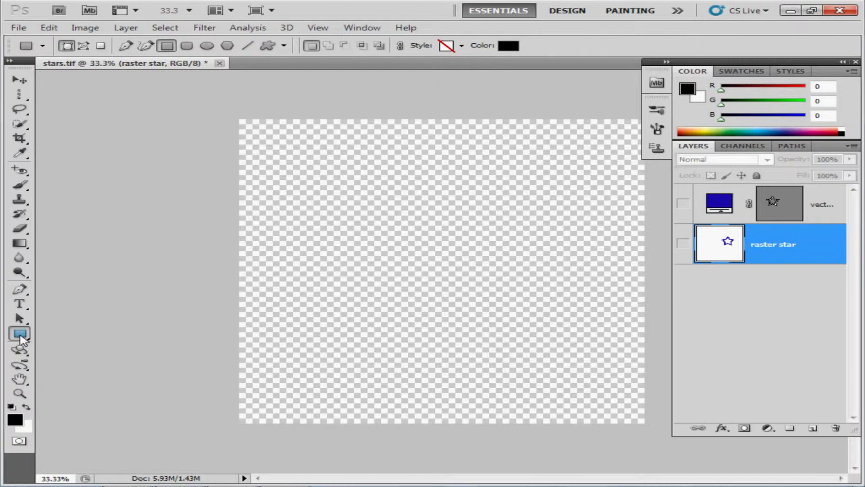
pyautogui.rightClick(21, 339)
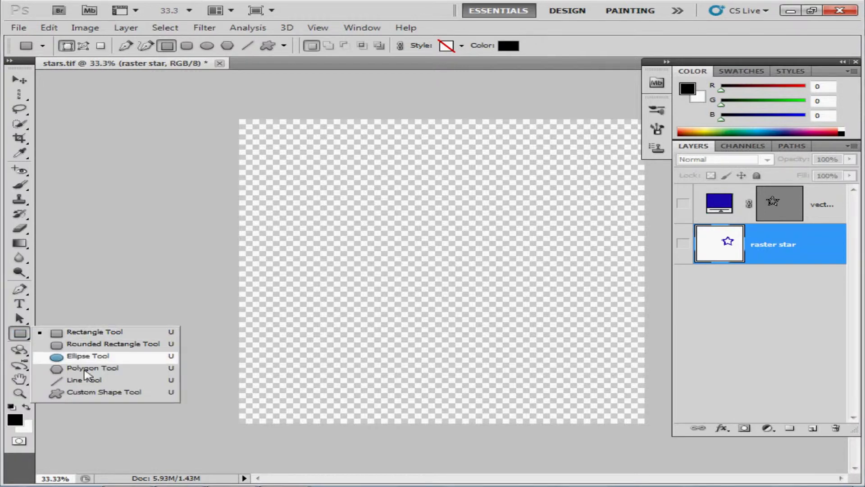
pyautogui.click(90, 332)
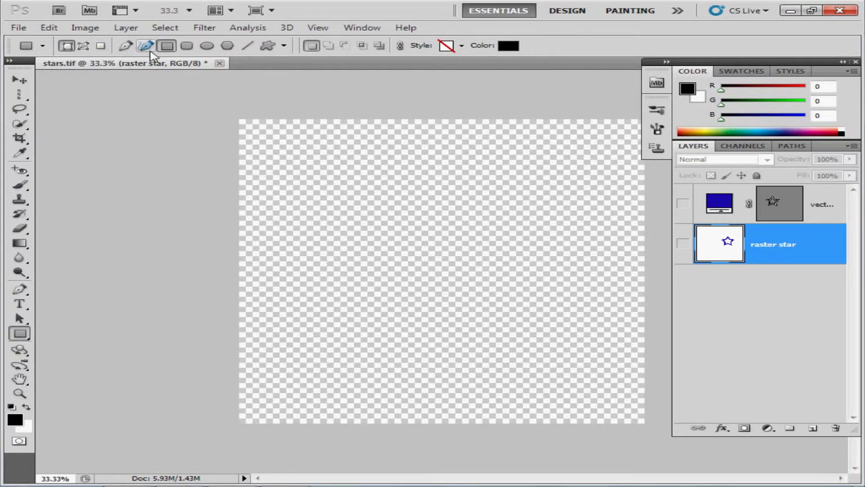
pyautogui.click(187, 46)
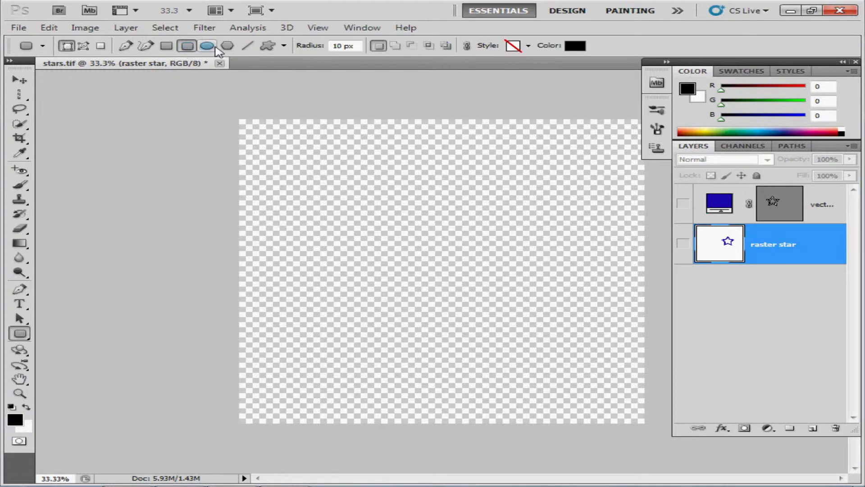
pyautogui.click(227, 47)
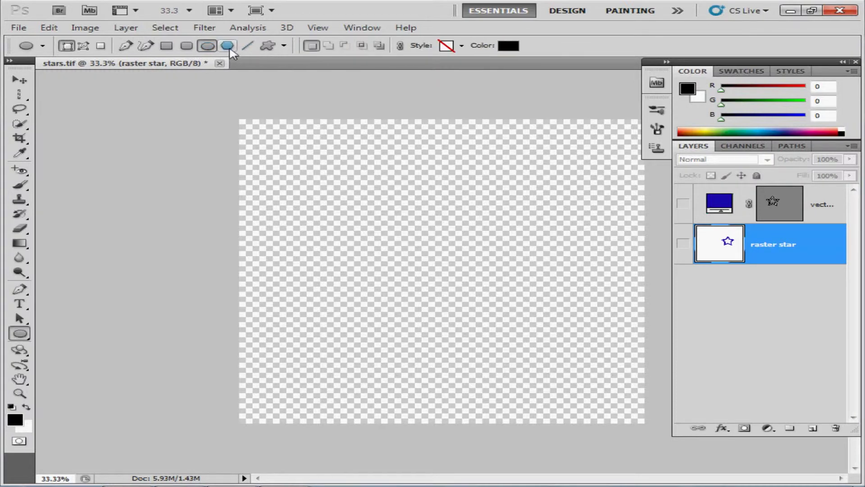
pyautogui.click(230, 48)
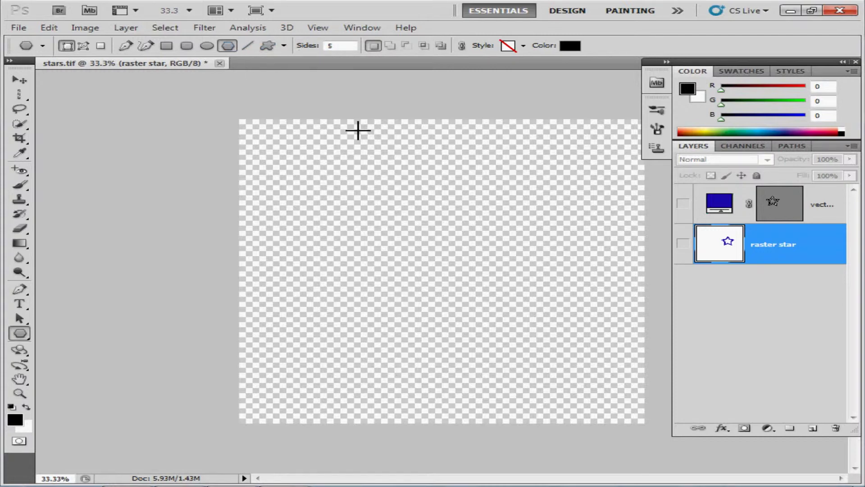
pyautogui.moveTo(469, 142); pyautogui.dragTo(530, 111)
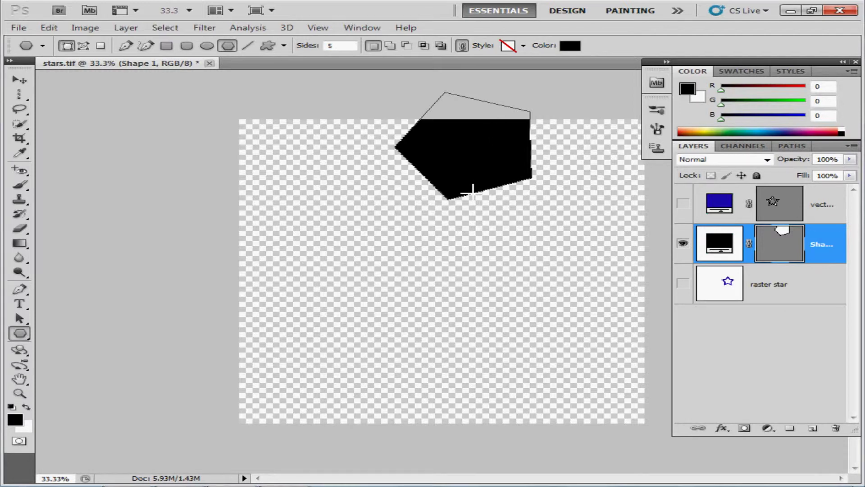
pyautogui.hotkey('ctrl', 'z')
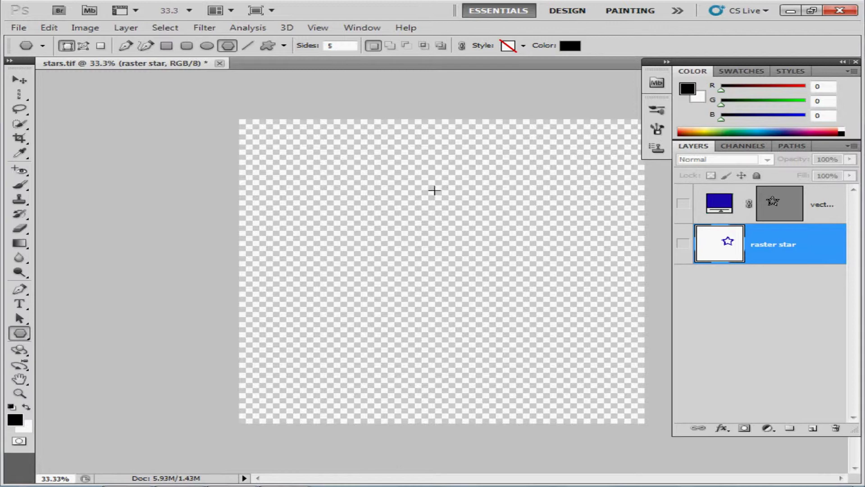
pyautogui.moveTo(429, 198); pyautogui.dragTo(465, 224)
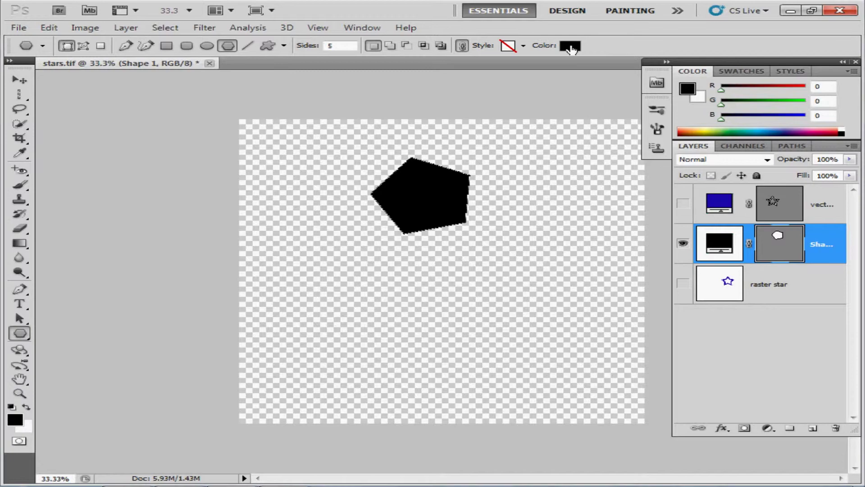
# - Change the pentagon's fill color to red (#cc3434)
pyautogui.click(570, 46)
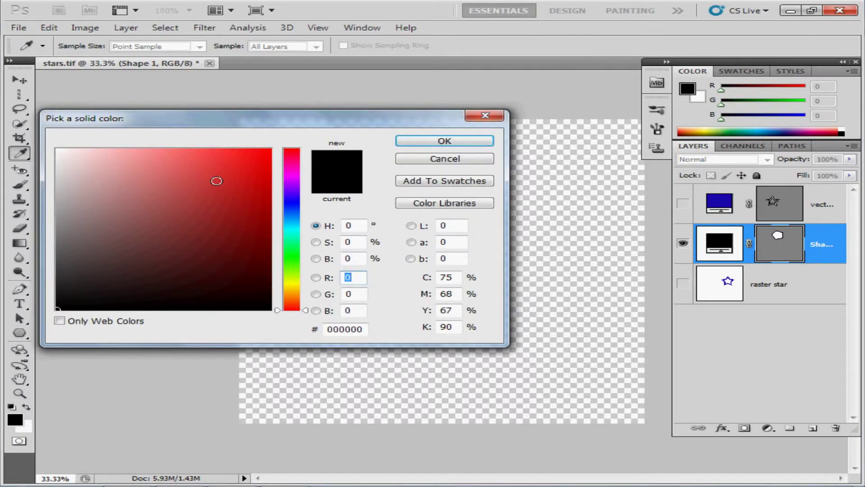
pyautogui.click(217, 181)
pyautogui.click(445, 143)
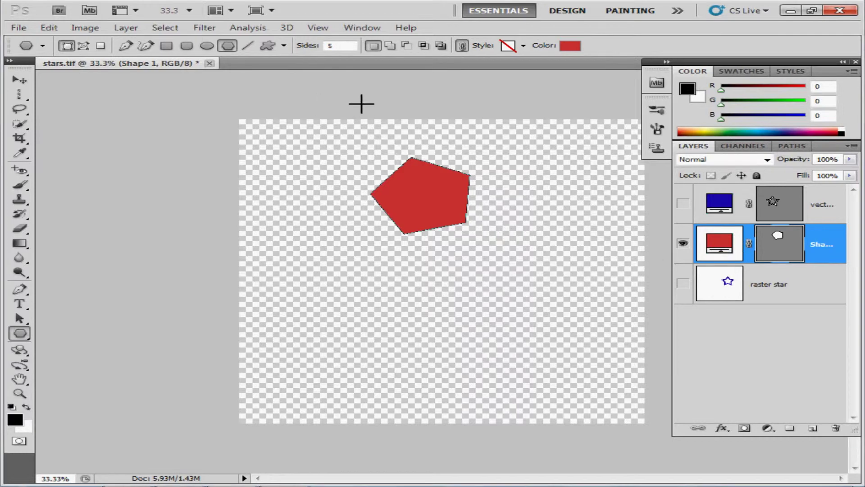
# - Add an eight-sided polygon to the same shape layer, left of the pentagon
pyautogui.click(395, 49)
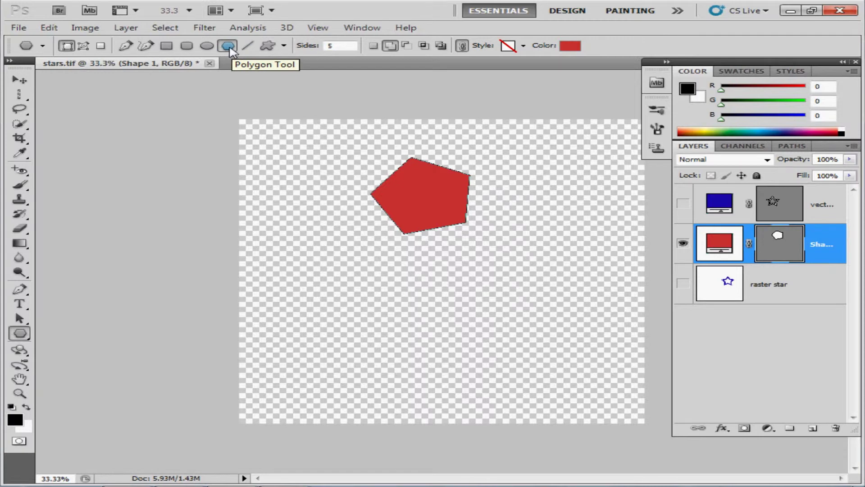
pyautogui.moveTo(352, 45); pyautogui.dragTo(300, 40)
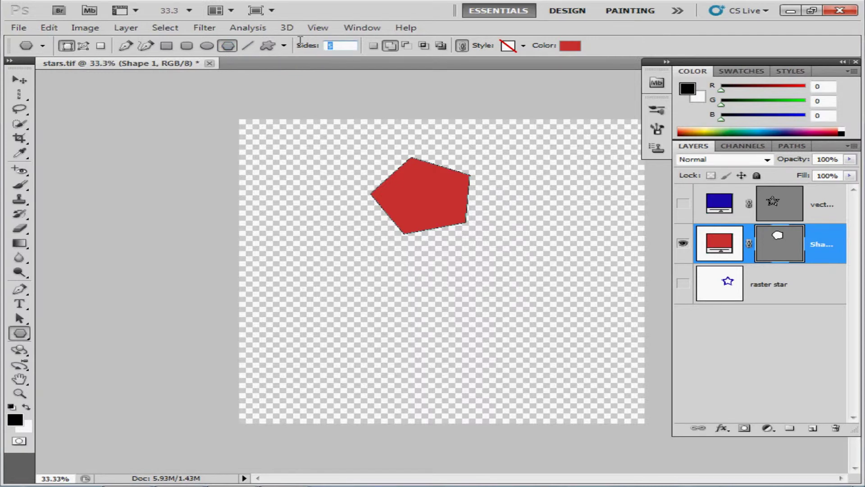
pyautogui.write('8')
pyautogui.moveTo(294, 232); pyautogui.dragTo(328, 255)
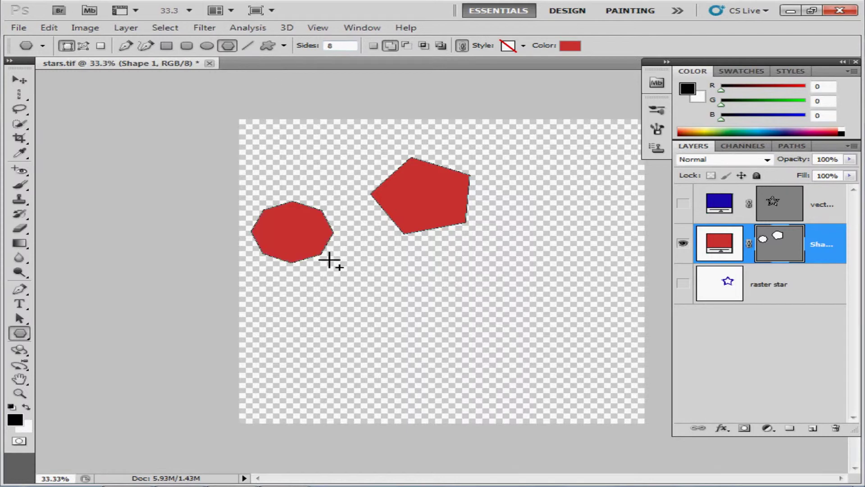
# - Change the fill color of the polygon shape layer to blue (#3446cc)
pyautogui.click(570, 45)
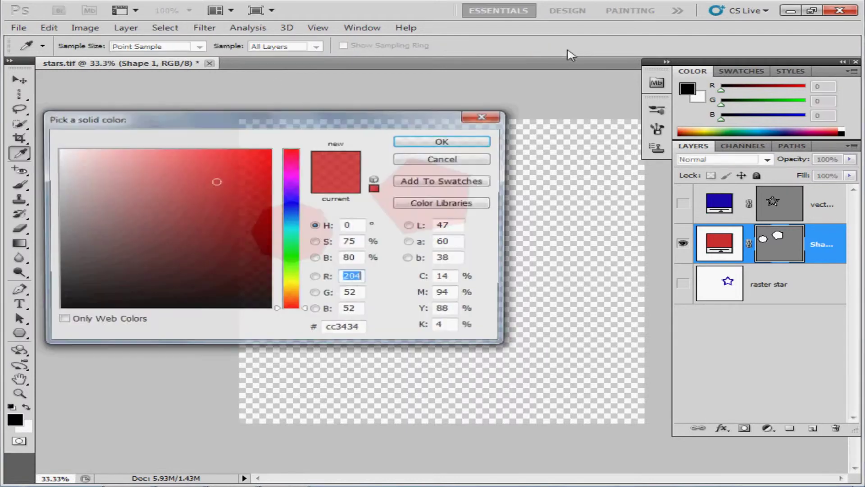
pyautogui.click(291, 206)
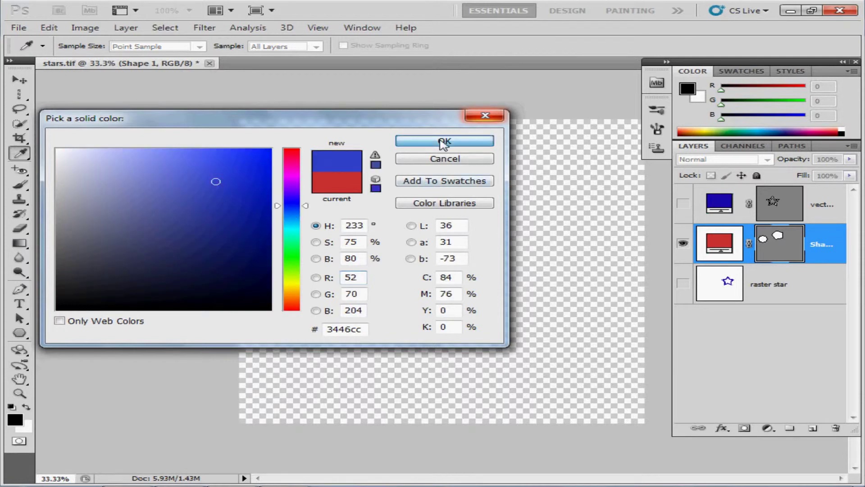
pyautogui.click(443, 141)
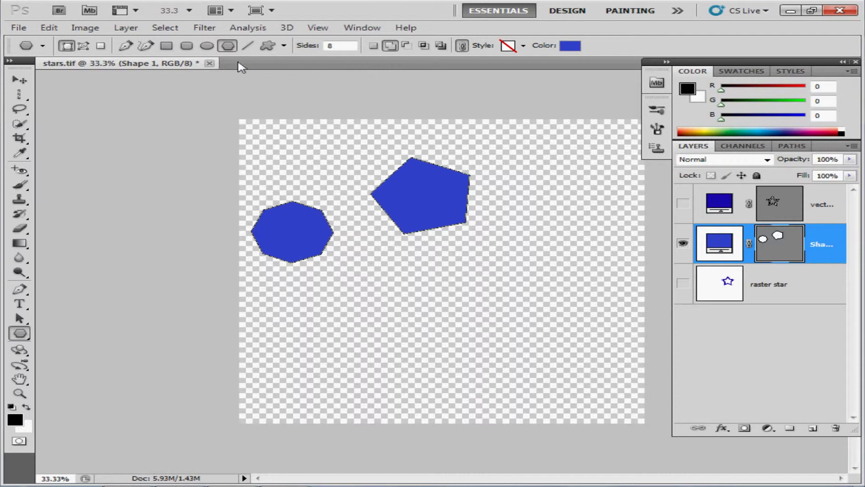
# - Add a rounded rectangle with 10 px radius right of the pentagon and a plain rectangle below it to the same shape layer
pyautogui.click(187, 46)
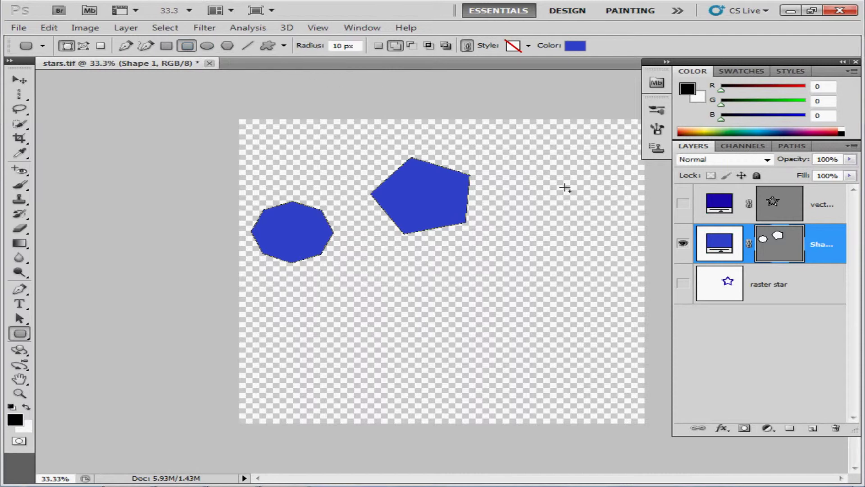
pyautogui.moveTo(539, 181); pyautogui.dragTo(611, 237)
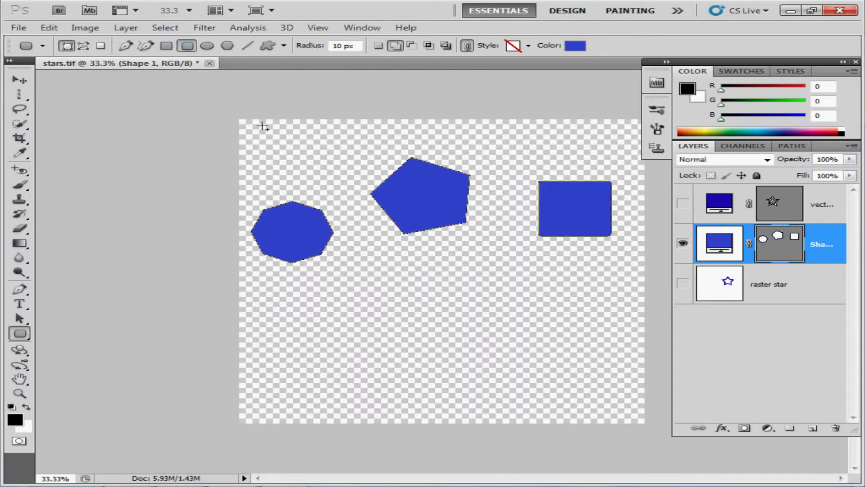
pyautogui.click(166, 46)
pyautogui.moveTo(361, 267); pyautogui.dragTo(478, 313)
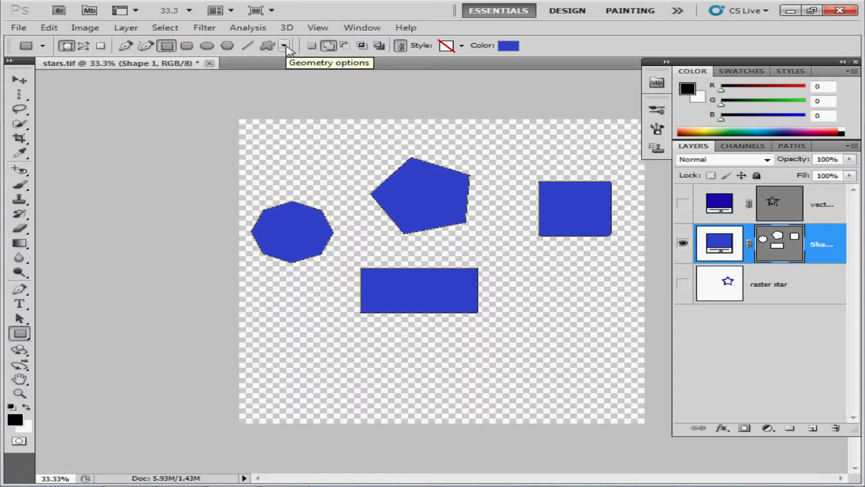
# - Turn on Snap to Pixels in the Rectangle tool's geometry options, with the sizing set to Unconstrained
pyautogui.click(285, 45)
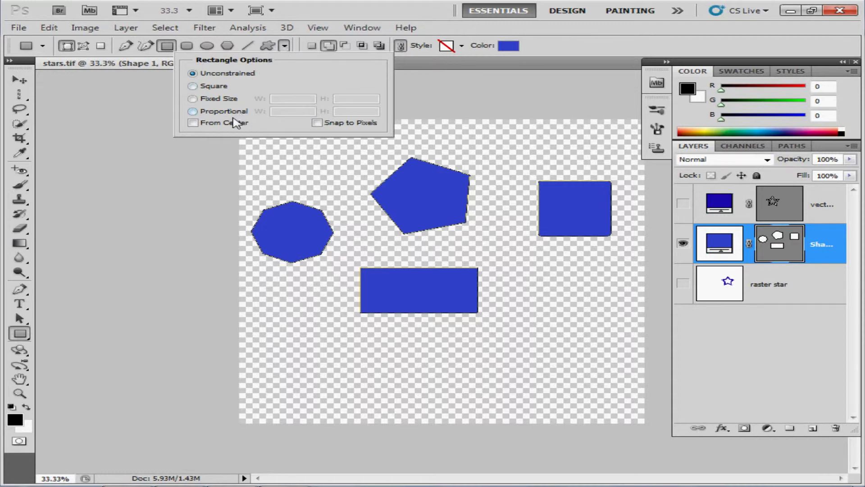
pyautogui.click(199, 87)
pyautogui.click(200, 73)
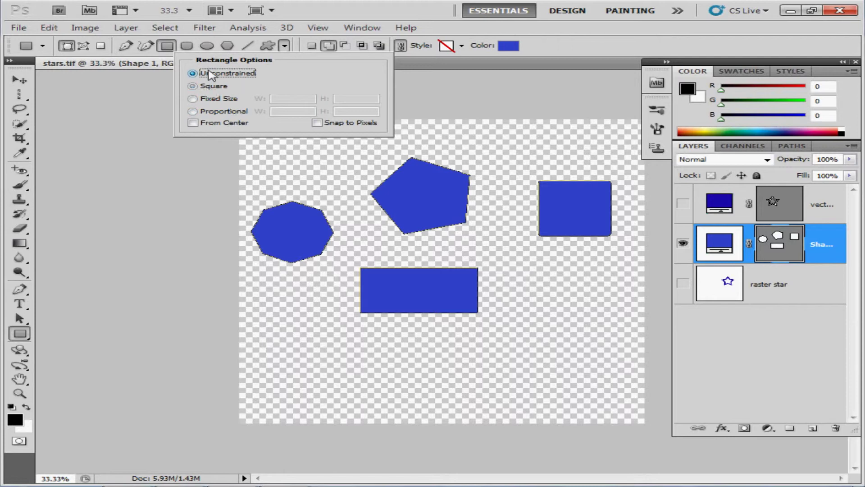
pyautogui.click(284, 46)
pyautogui.click(285, 46)
pyautogui.click(317, 123)
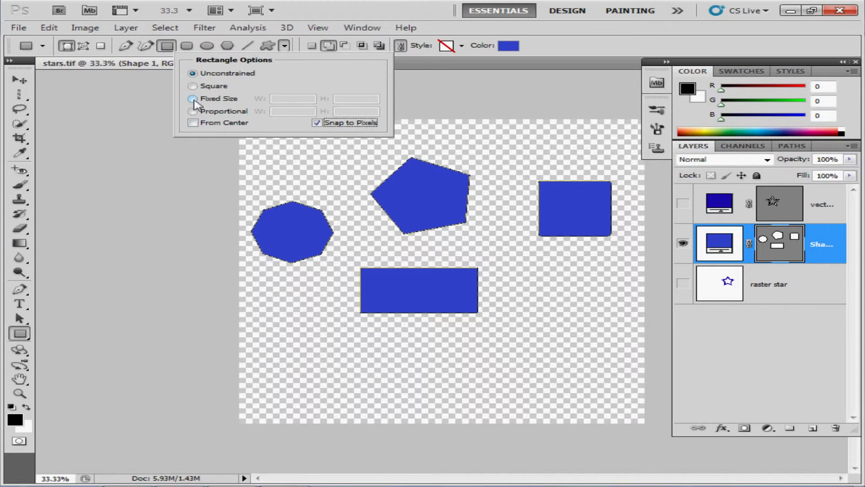
pyautogui.click(194, 87)
pyautogui.click(194, 74)
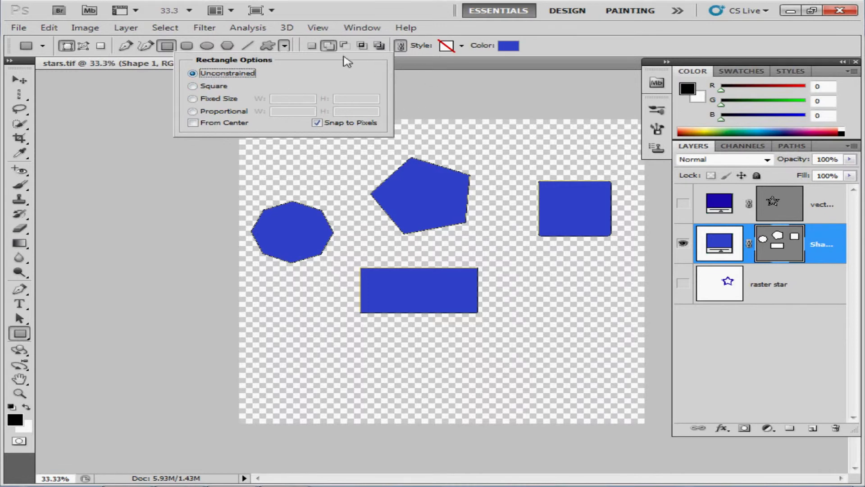
pyautogui.click(285, 47)
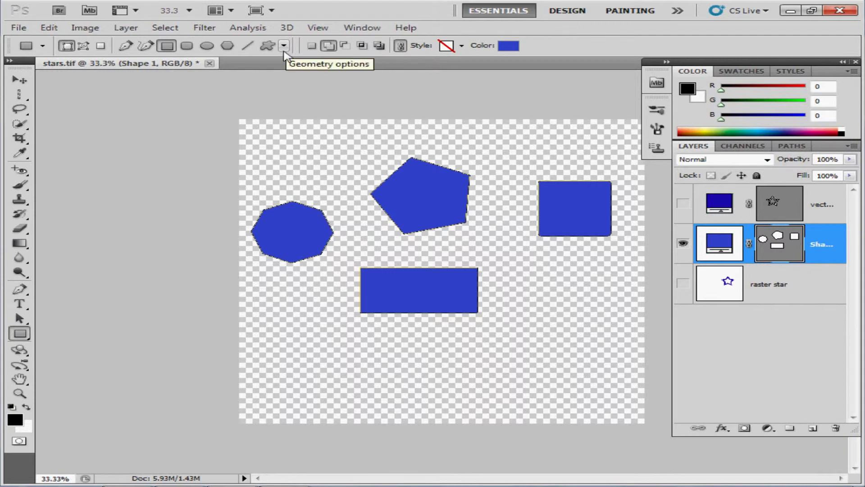
pyautogui.click(284, 47)
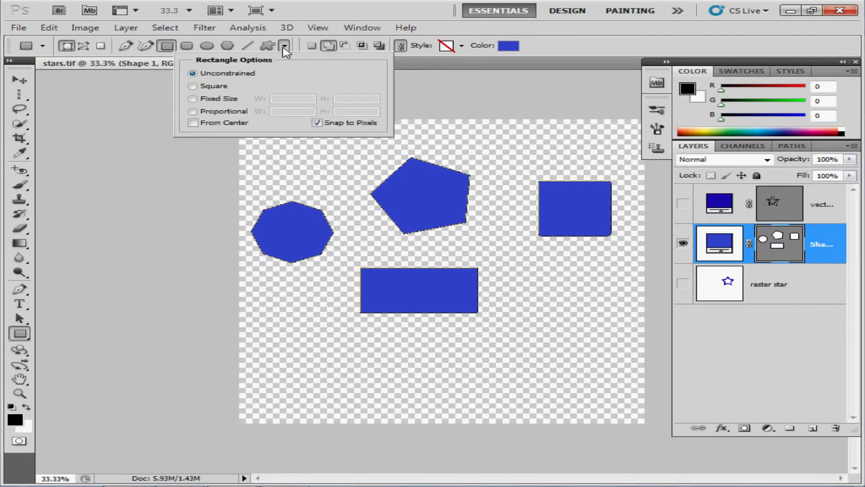
# - Switch to the Custom Shape tool and replace its current shapes with the Symbols set
pyautogui.click(268, 47)
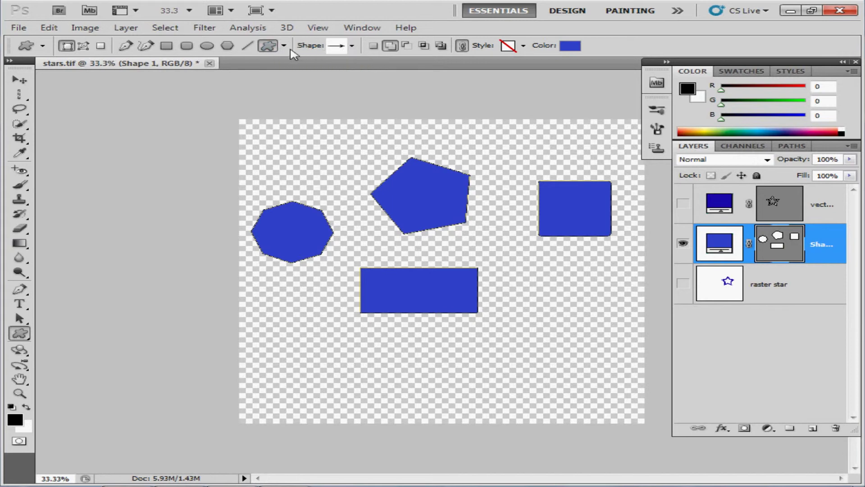
pyautogui.click(285, 45)
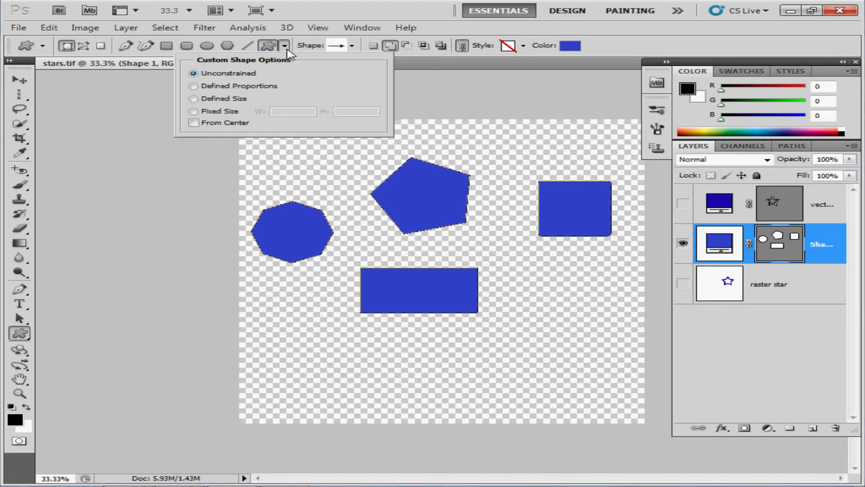
pyautogui.click(352, 46)
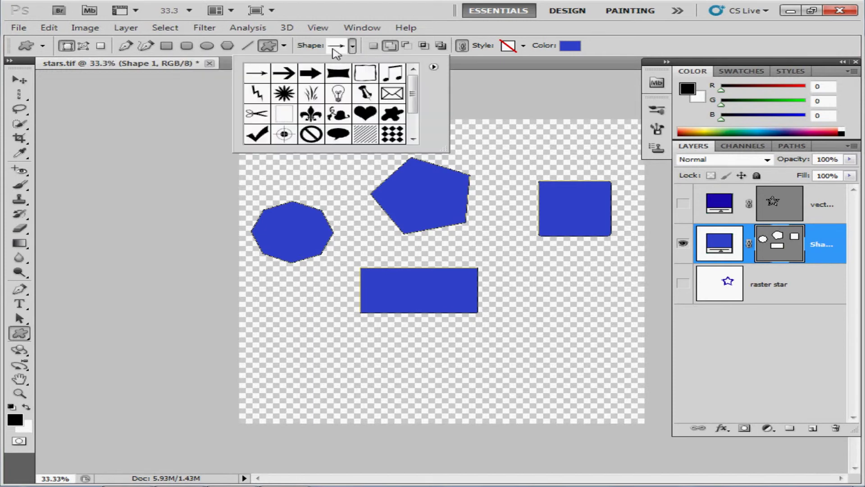
pyautogui.moveTo(418, 93); pyautogui.dragTo(415, 73)
pyautogui.click(434, 67)
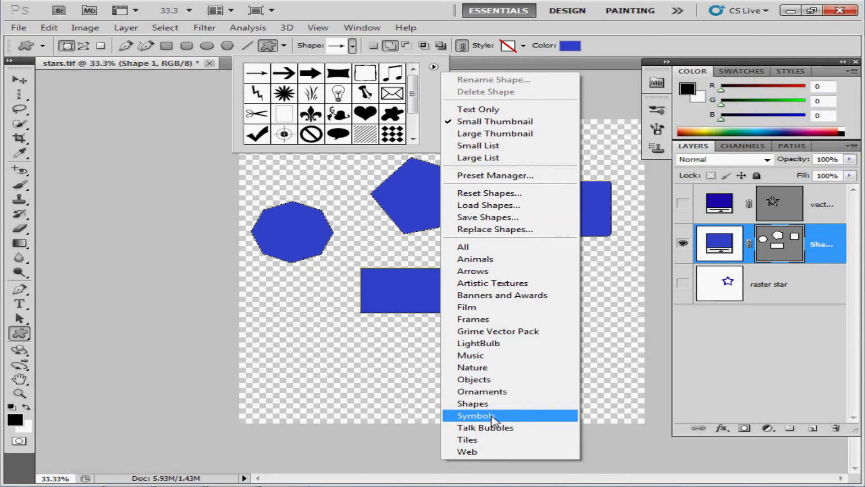
pyautogui.click(476, 415)
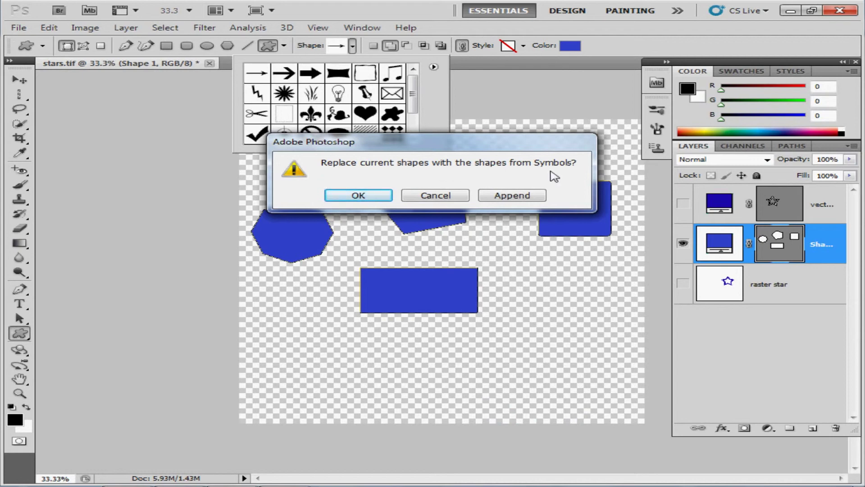
pyautogui.click(358, 195)
# - Add a yin-yang symbol to the same shape layer, below and slightly left of the plain rectangle
pyautogui.moveTo(411, 88); pyautogui.dragTo(422, 133)
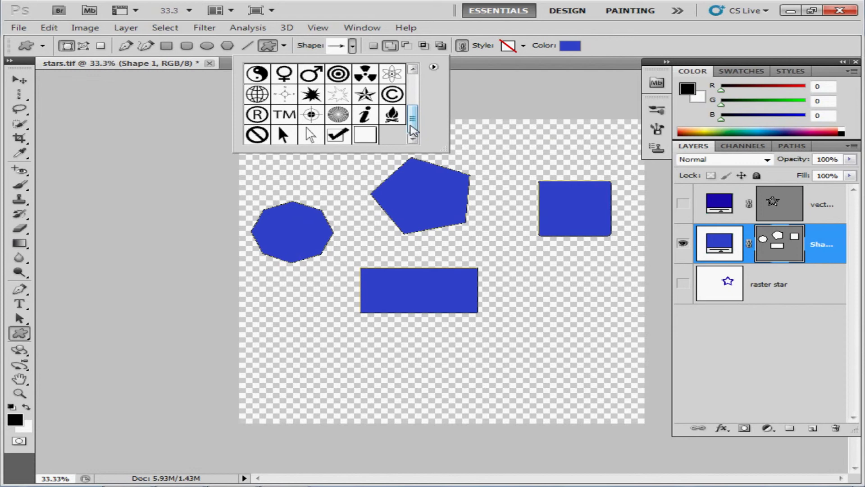
pyautogui.click(262, 78)
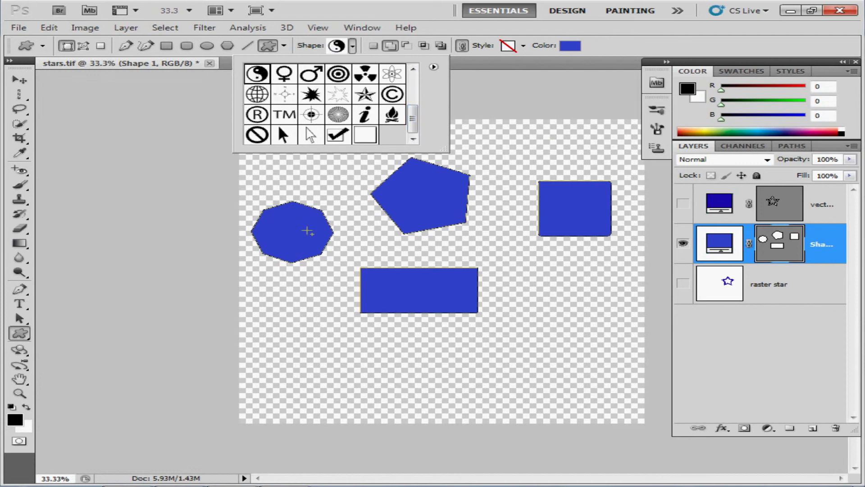
pyautogui.click(301, 325)
pyautogui.moveTo(302, 326); pyautogui.dragTo(403, 396)
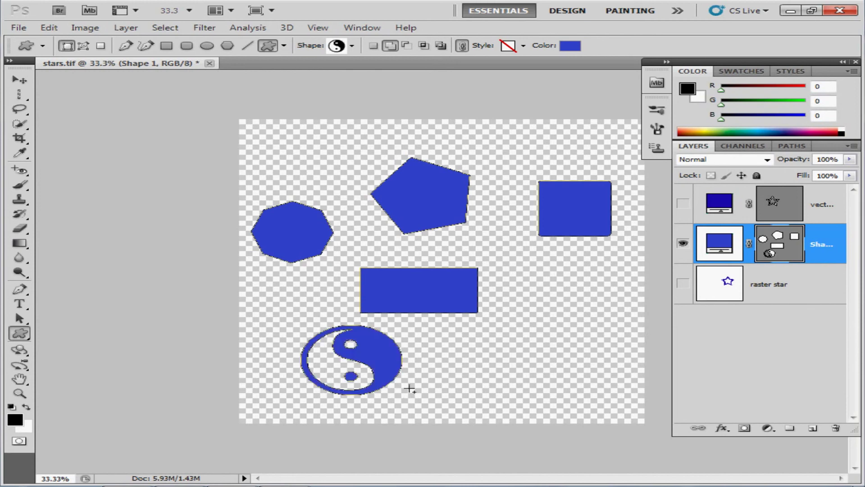